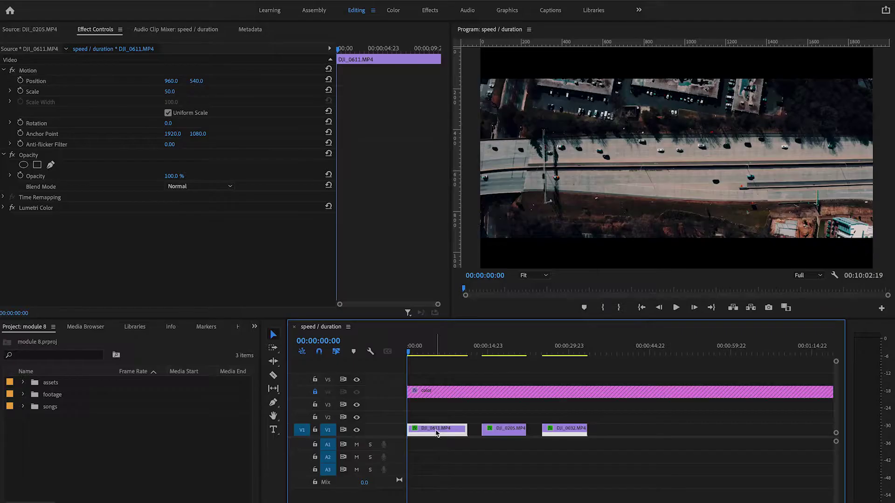
Speed up DJI_0611 to 500% and play it back.
right_click(429, 431)
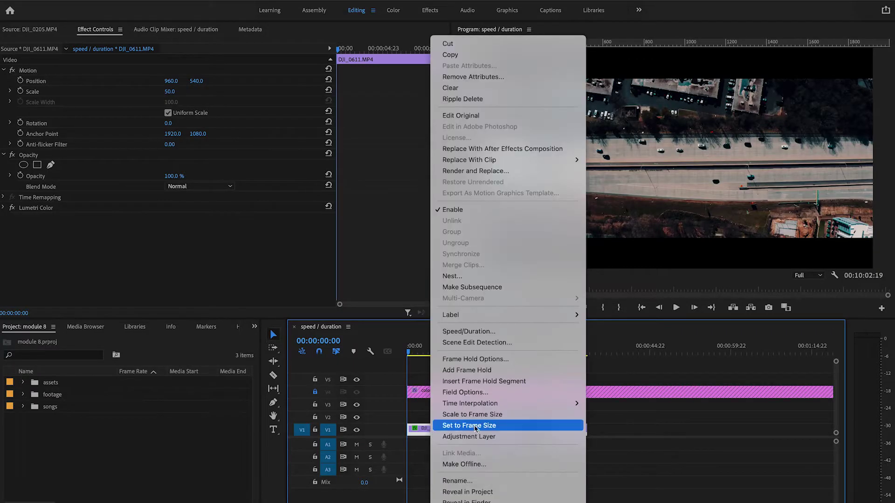
left_click(490, 335)
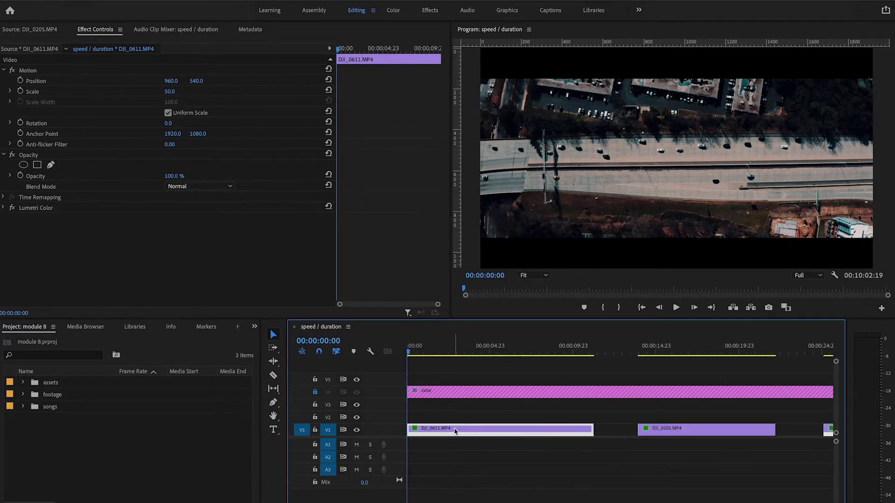
key("super+r")
type("5")
key("Return")
key("space")
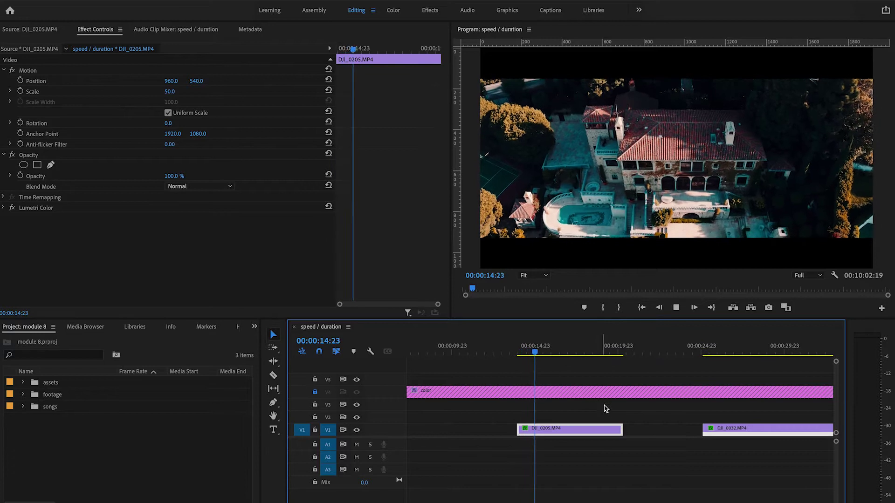
Extend DJI_0205's end slightly and speed it up to 300%.
left_click_drag(619, 429, 646, 429)
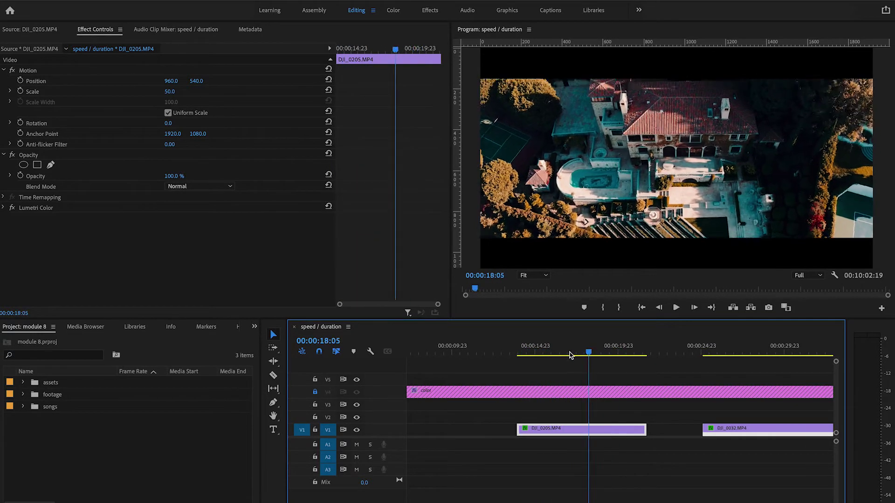
left_click_drag(585, 353, 532, 354)
key("ctrl+r")
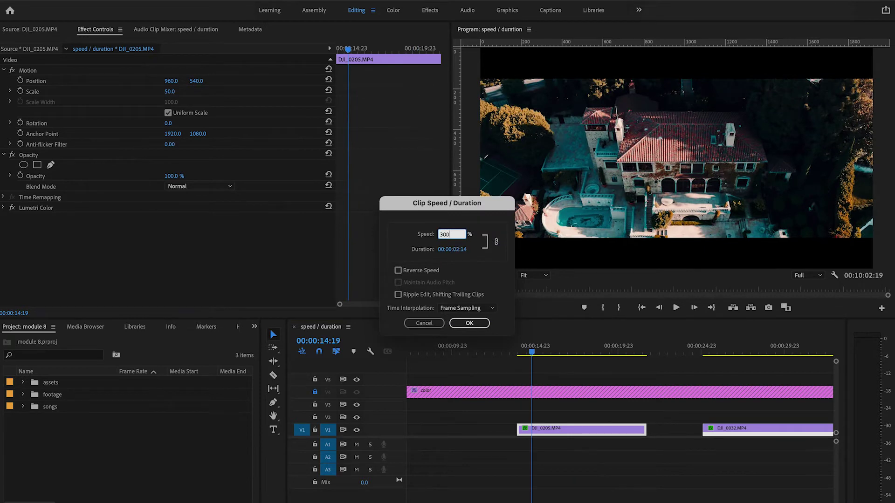
type("300")
key("Return")
Play the sped-up DJI_0205 from its start to check it.
left_click_drag(528, 355, 519, 355)
key("space")
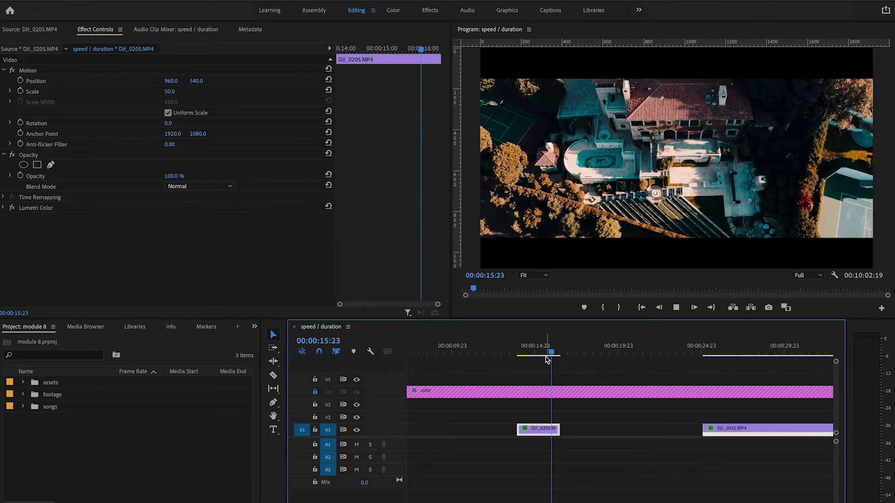
left_click_drag(539, 355, 525, 354)
key("space")
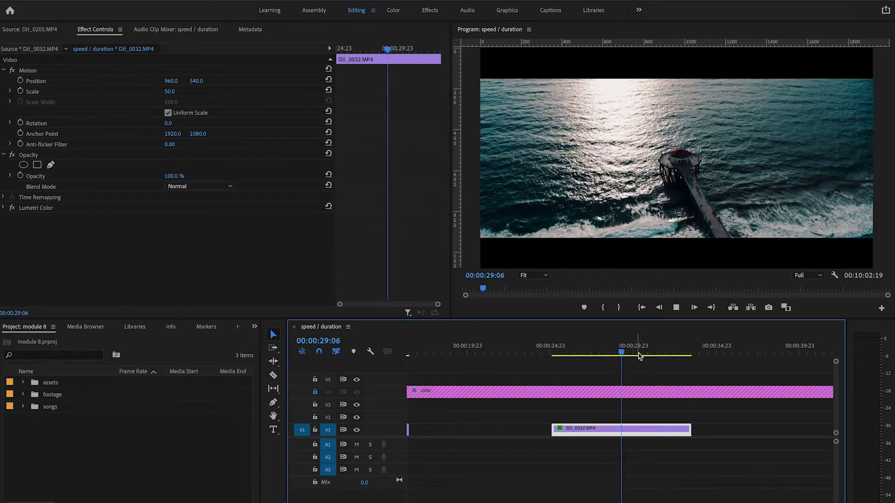
Stop playback, set the DJI_0032 pier clip to 400% speed and preview it.
left_click(633, 350)
left_click_drag(633, 350, 564, 353)
key("ctrl+r")
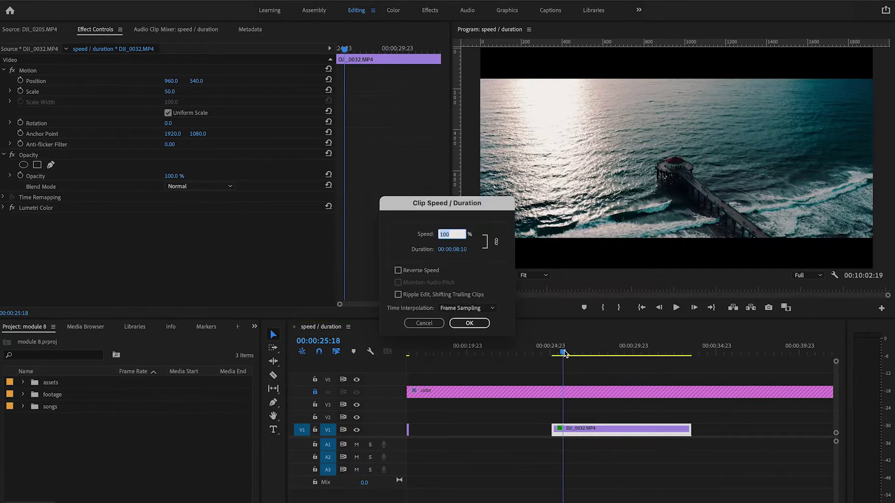
key("Return")
key("space")
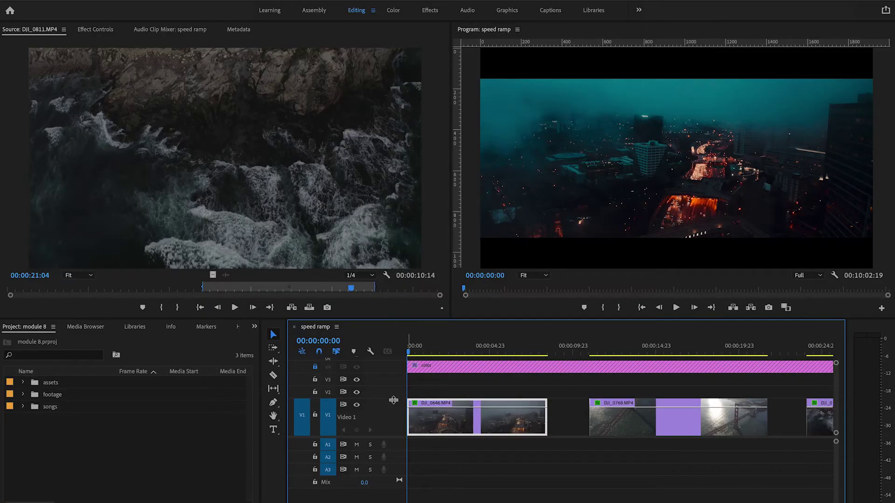
Enlarge the V1 track in the speed ramp sequence to reveal clip thumbnails.
mouse_move(393, 400)
left_mouse_down()
mouse_move(390, 423)
mouse_move(391, 400)
left_mouse_up()
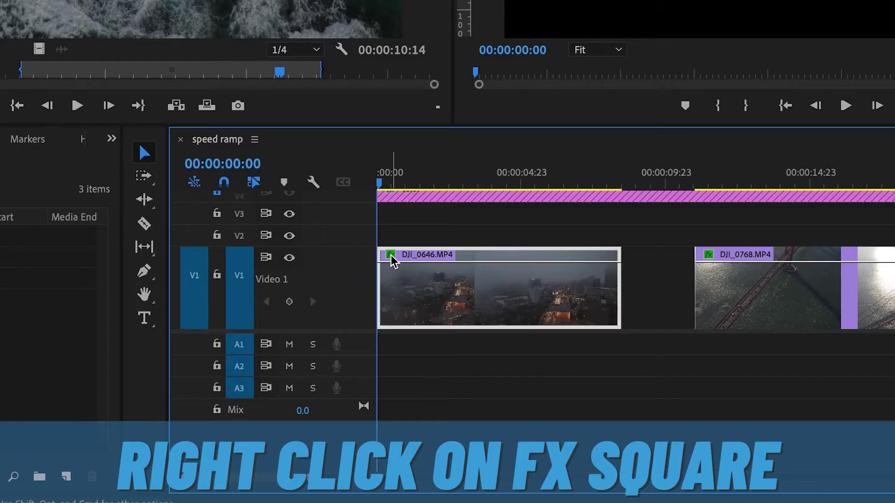
Show DJI_0646's Time Remapping speed band, add a split keyframe ramp and raise speed to 191%.
right_click(391, 260)
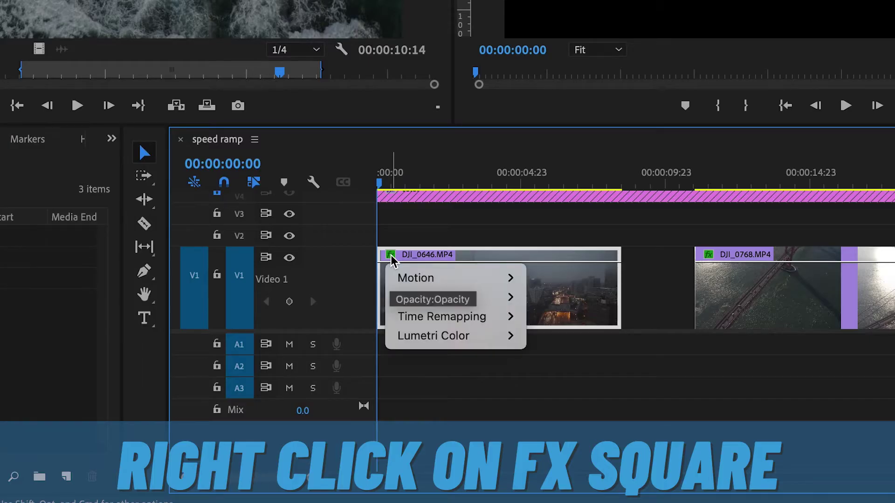
mouse_move(450, 322)
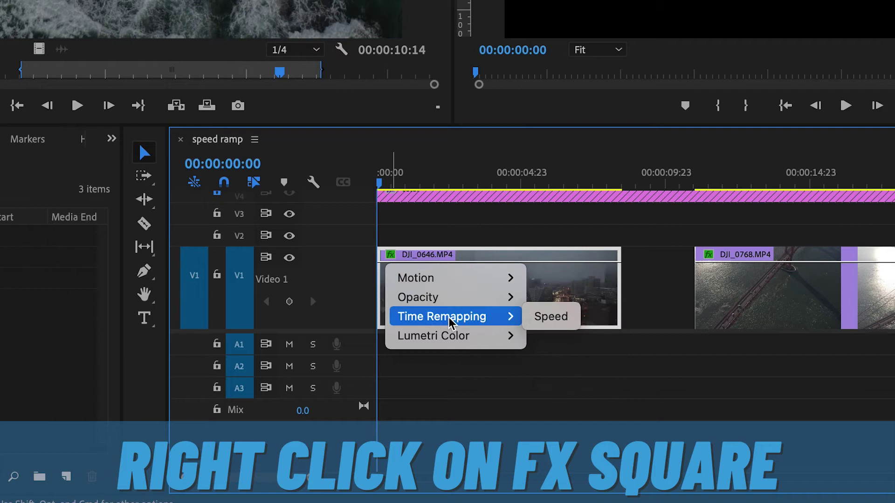
left_click(548, 318)
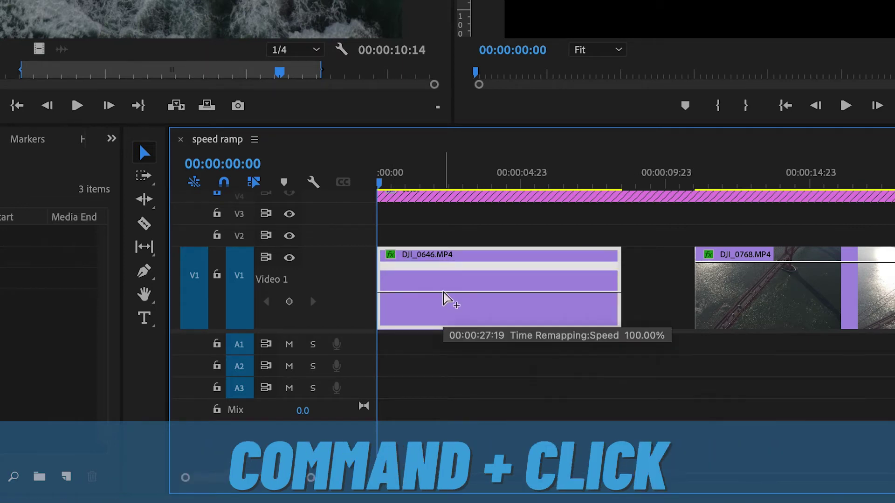
left_click(442, 292, "super")
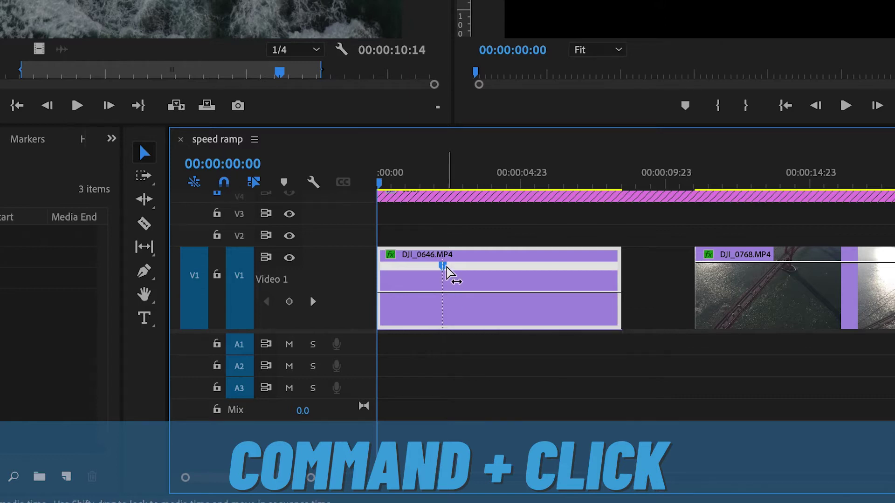
left_click_drag(446, 267, 556, 270)
left_click_drag(589, 297, 588, 294)
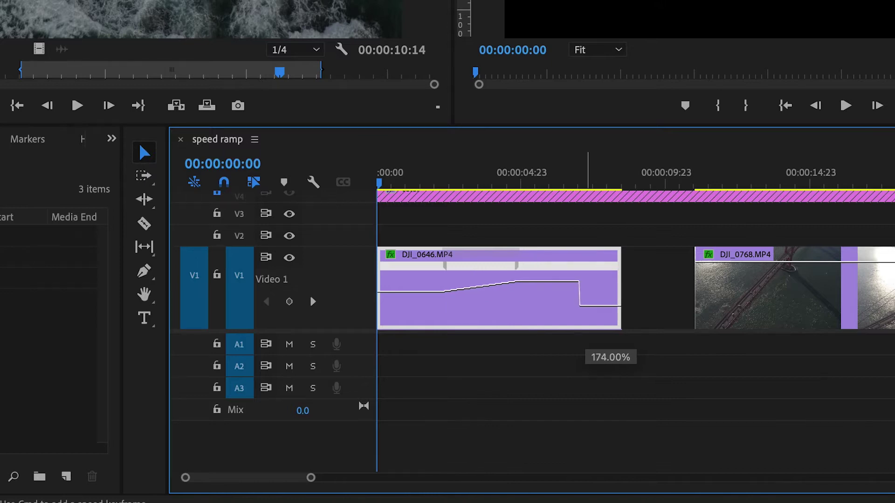
left_click_drag(546, 282, 546, 279)
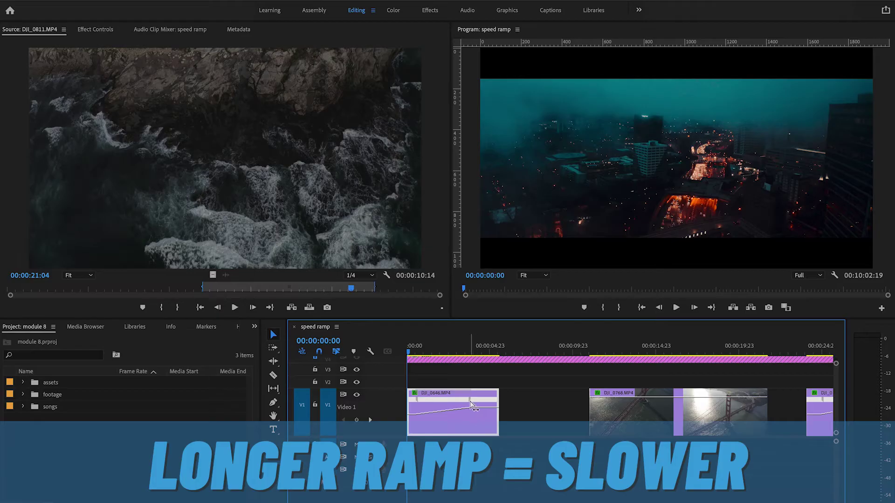
Widen DJI_0646's speed ramp with previews, then ramp DJI_0768 from about 226% down to 101%.
left_click_drag(473, 408, 448, 408)
key("space")
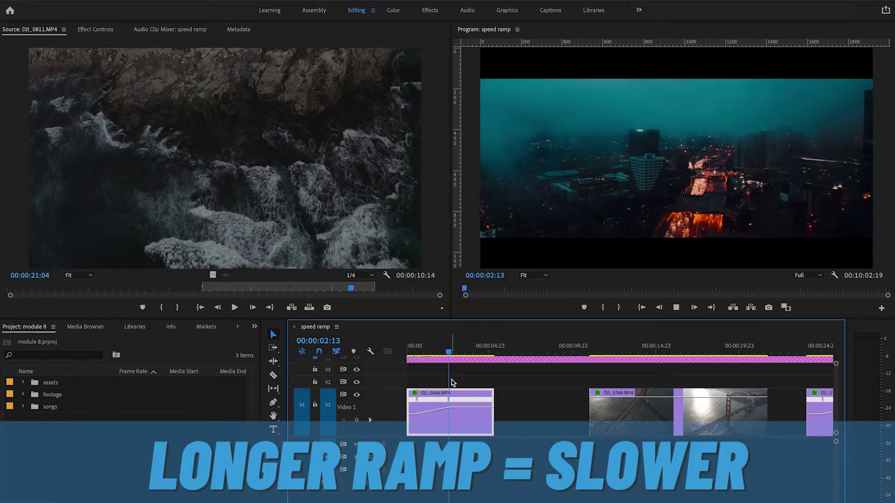
left_click_drag(449, 404, 450, 404)
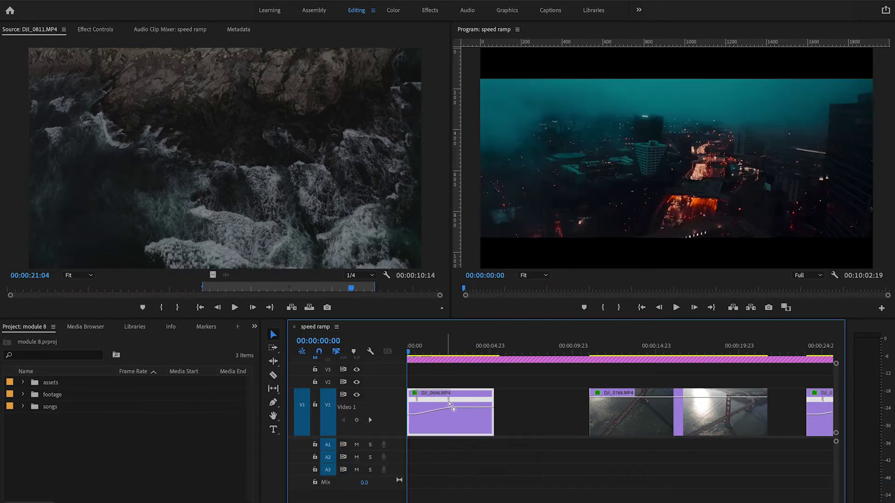
key("space")
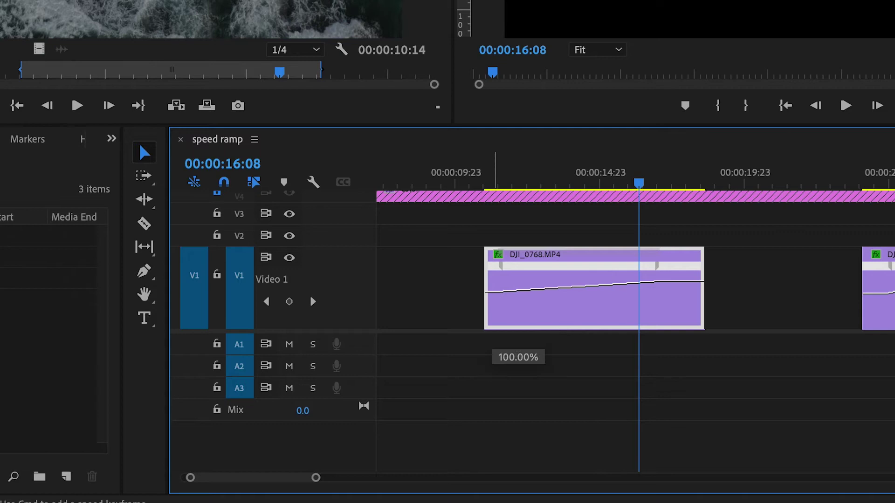
left_click_drag(578, 408, 578, 423)
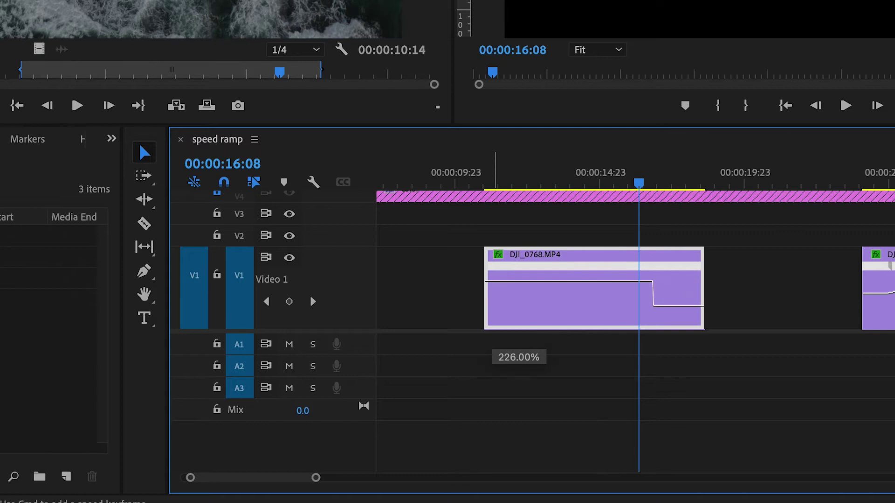
left_click_drag(519, 266, 623, 285)
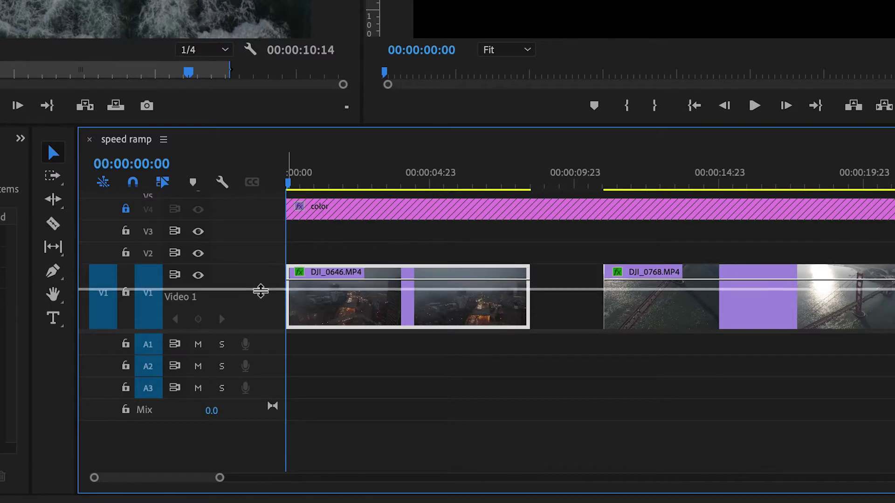
Adjust the height of the V1 video track.
mouse_move(259, 303)
left_mouse_down()
mouse_move(256, 262)
mouse_move(260, 298)
left_mouse_up()
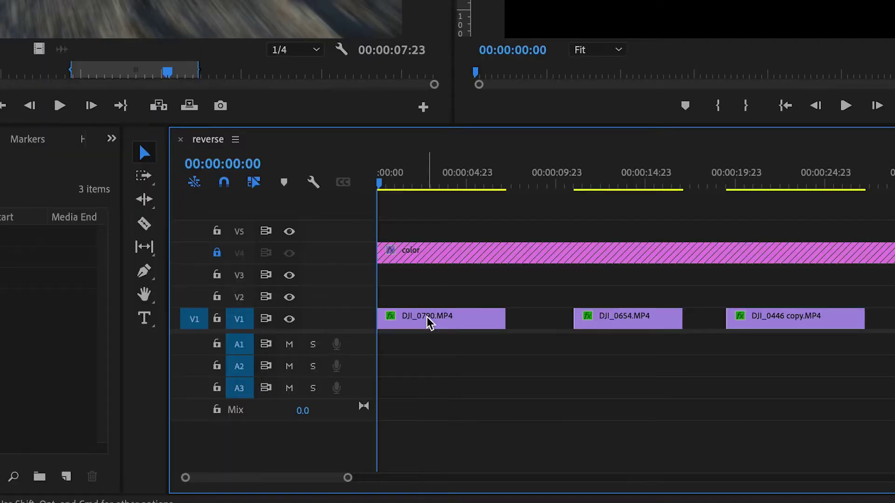
Reverse DJI_0790 at -100% speed via Speed/Duration and preview the sequence.
left_click(427, 320)
right_click(428, 321)
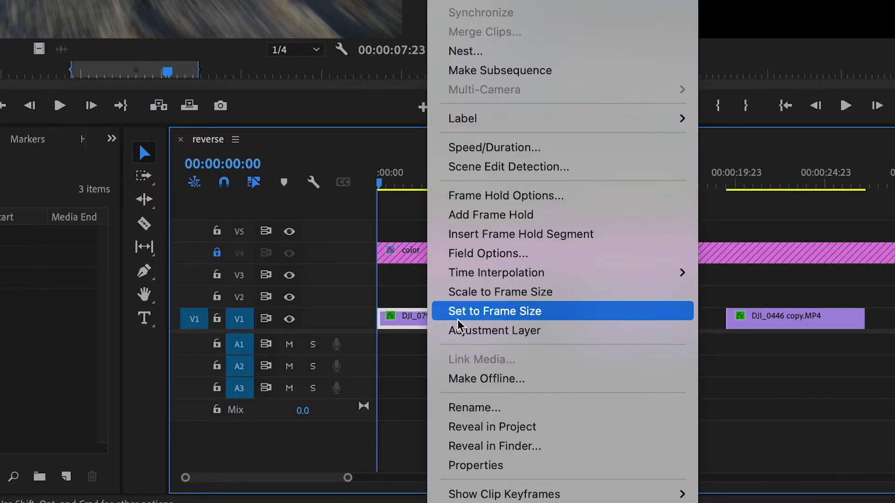
left_click(558, 148)
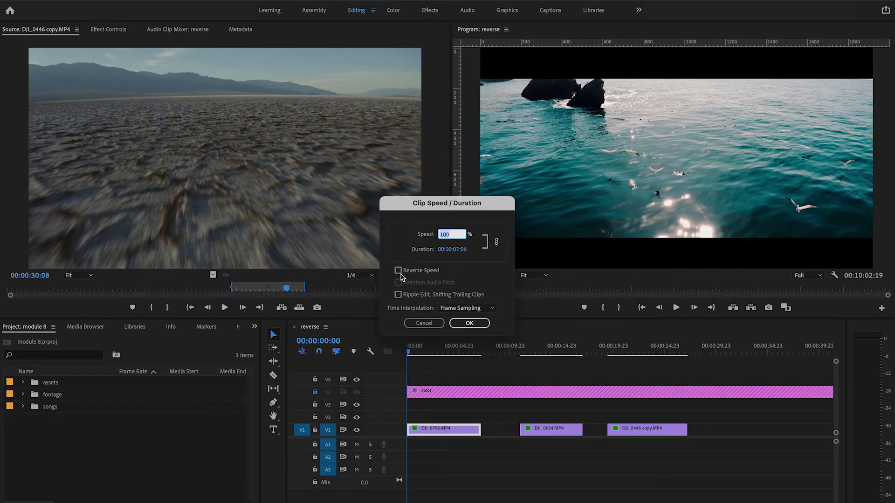
left_click(469, 323)
key("space")
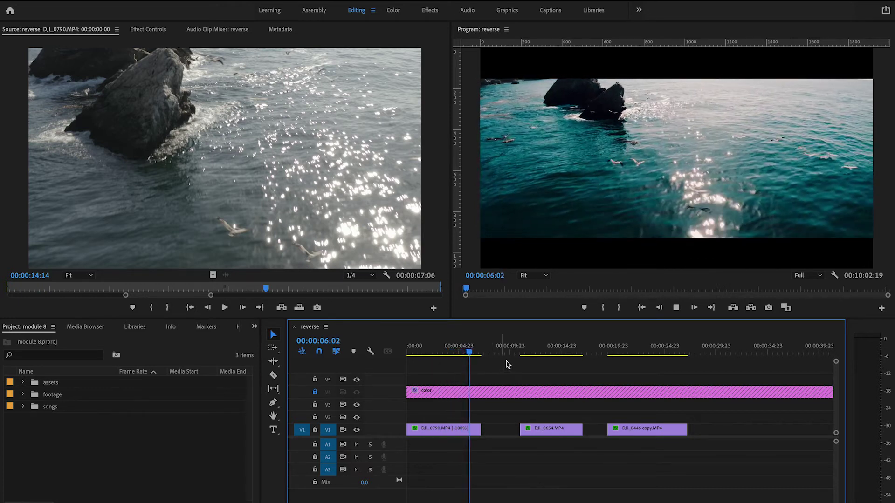
Reverse the DJI_0446 copy clip at -100% speed and play it back.
left_click(624, 352)
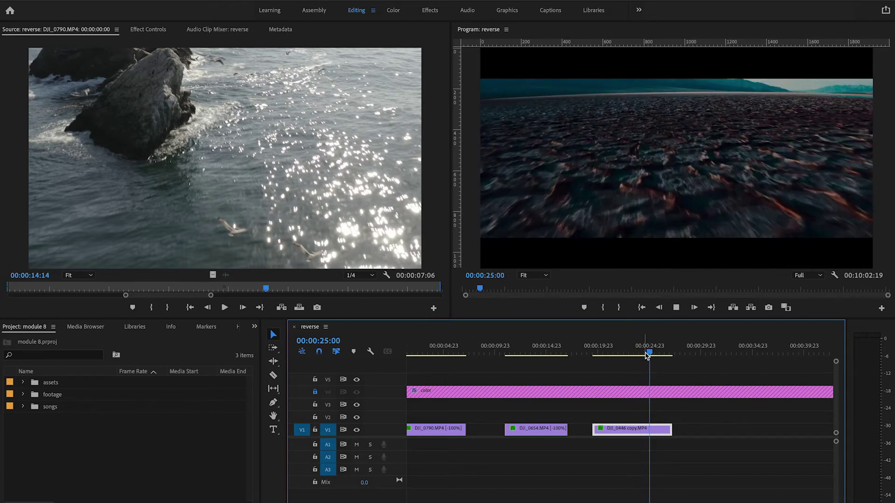
key("Up")
key("ctrl+r")
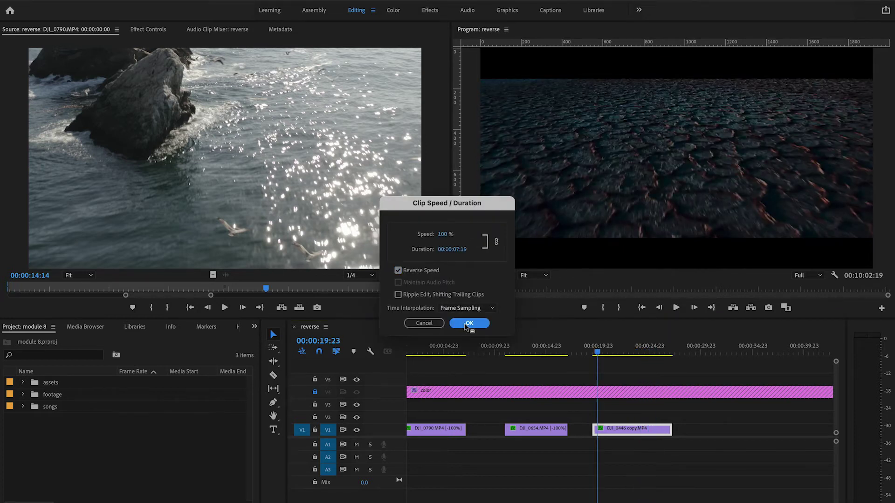
left_click(469, 323)
key("space")
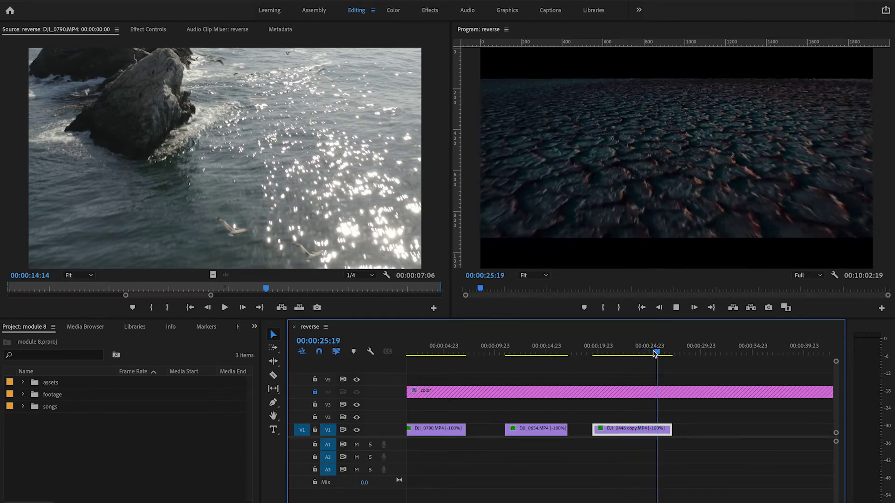
Reverse the DJI_0654 clip at -100% speed.
left_click(544, 430)
key("Up")
key("Up")
key("Up")
key("ctrl+r")
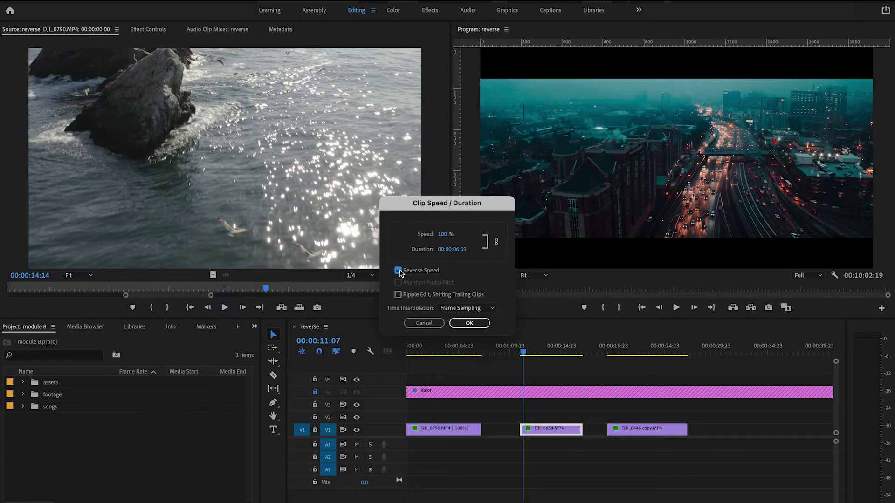
left_click(468, 322)
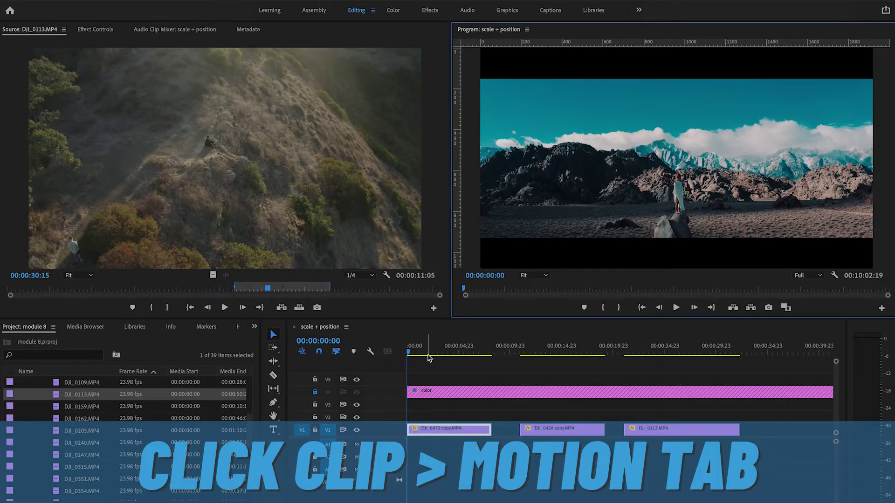
Keyframe DJI_0470 copy's Scale at 50 at the clip start and 70 at 00:00:06:17.
left_click(94, 30)
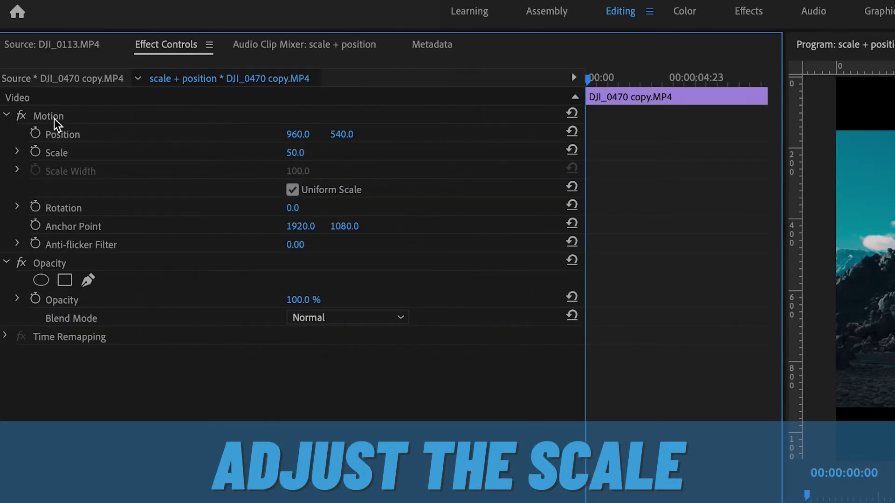
left_click(36, 152)
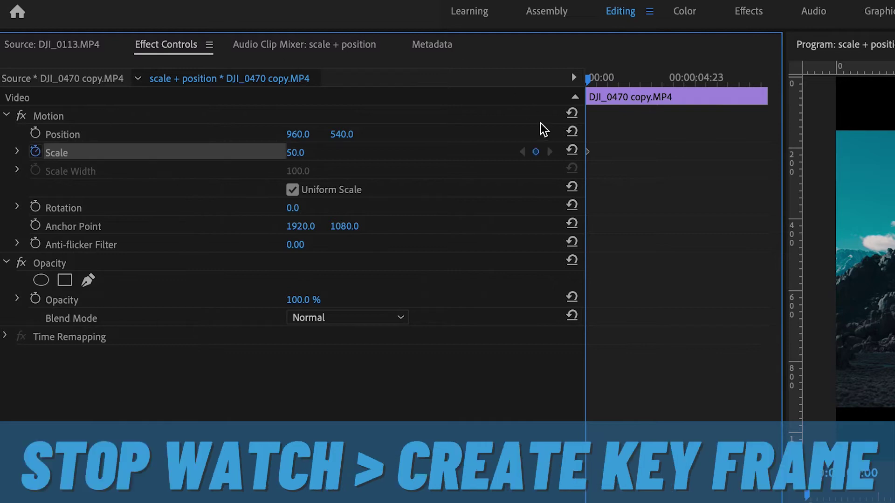
left_click_drag(592, 87, 739, 91)
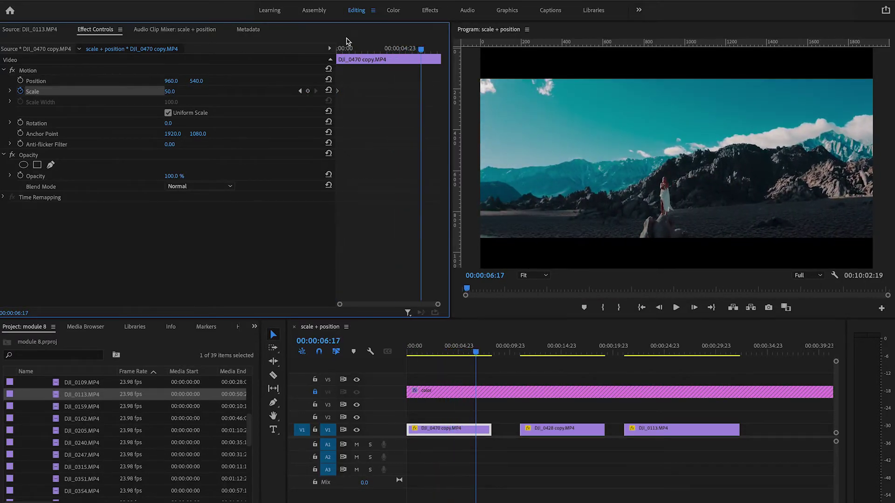
left_click_drag(176, 93, 185, 93)
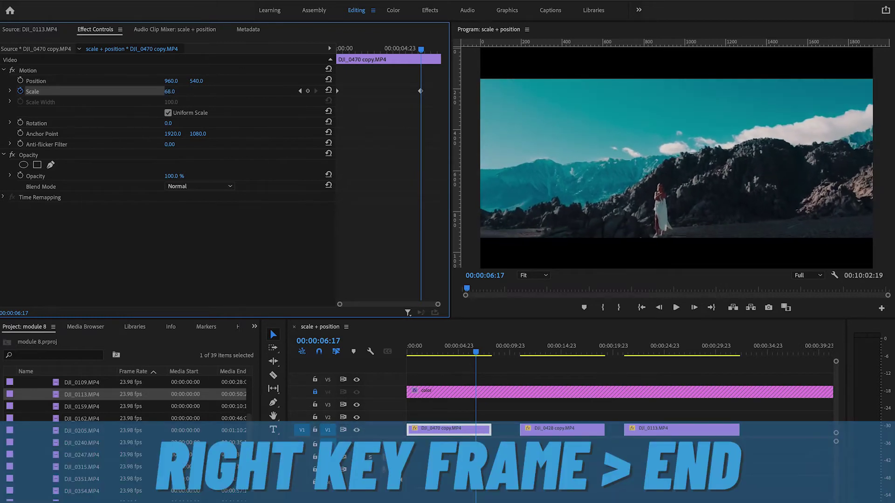
left_click(177, 91)
type("70")
key("Return")
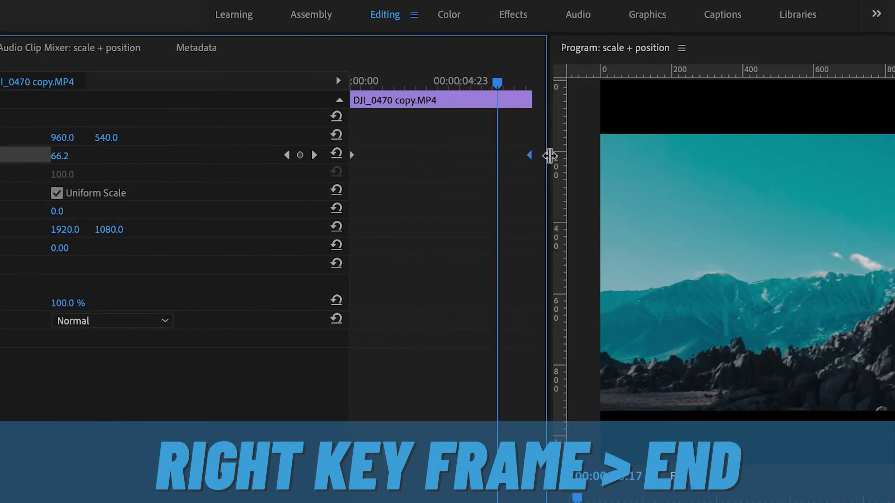
Preview the zoom, re-enter 70 at the ending Scale keyframe and replay from the start.
left_click_drag(497, 81, 359, 88)
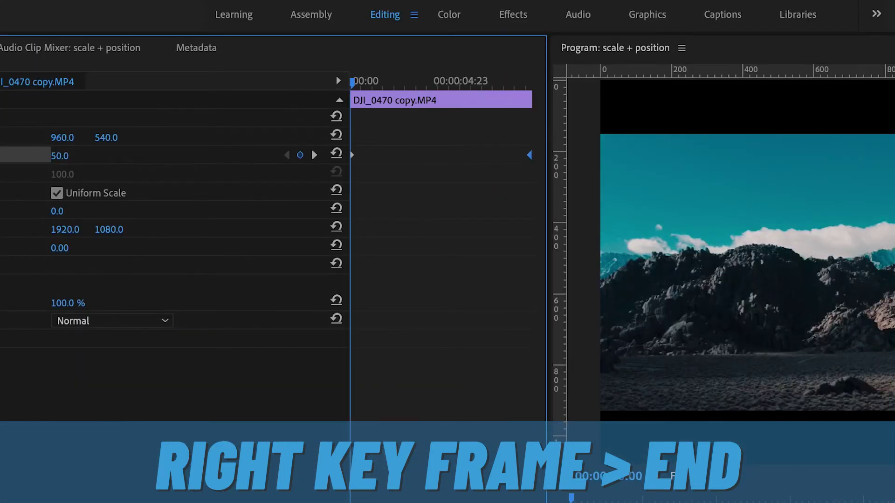
key("space")
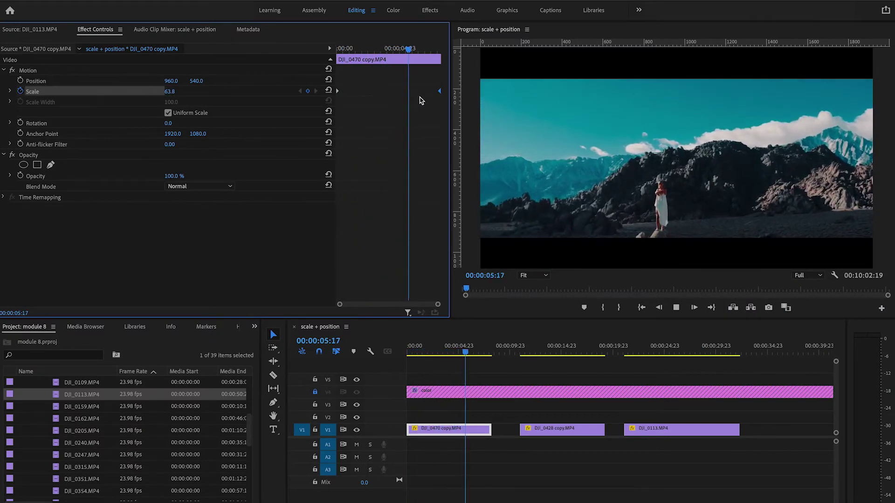
key("space")
key("Home")
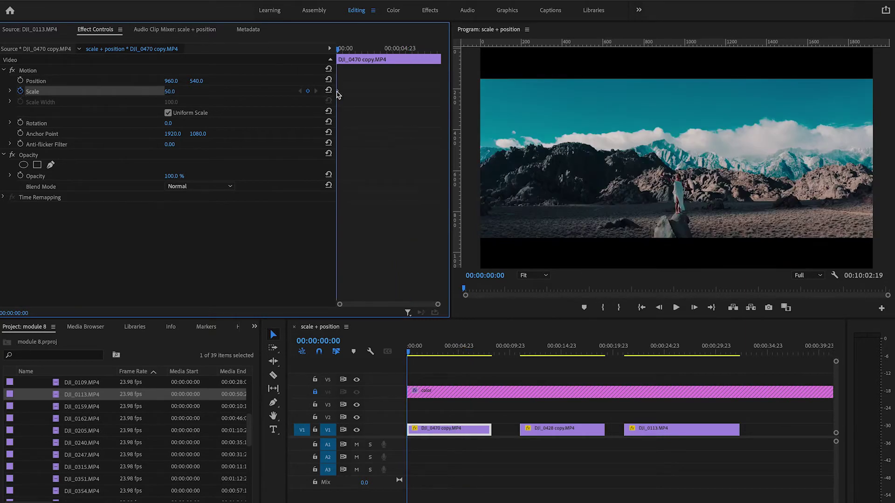
left_click_drag(398, 56, 421, 55)
left_click(169, 91)
type("70")
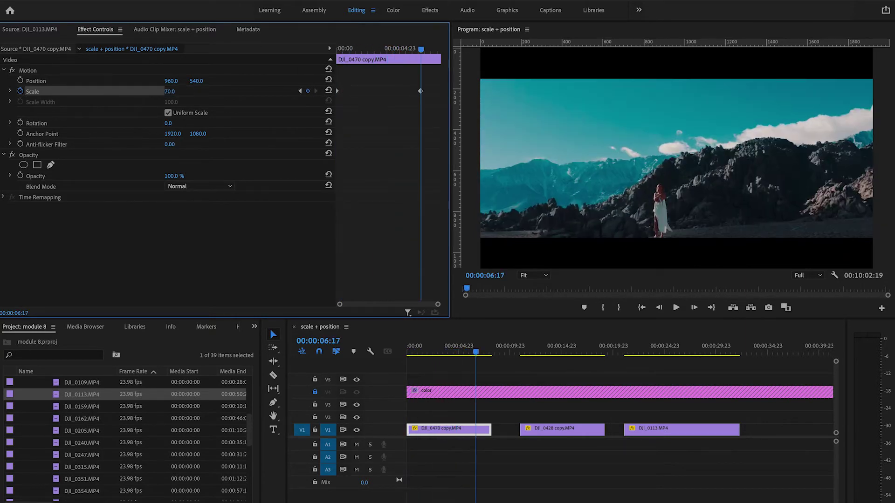
key("Home")
key("space")
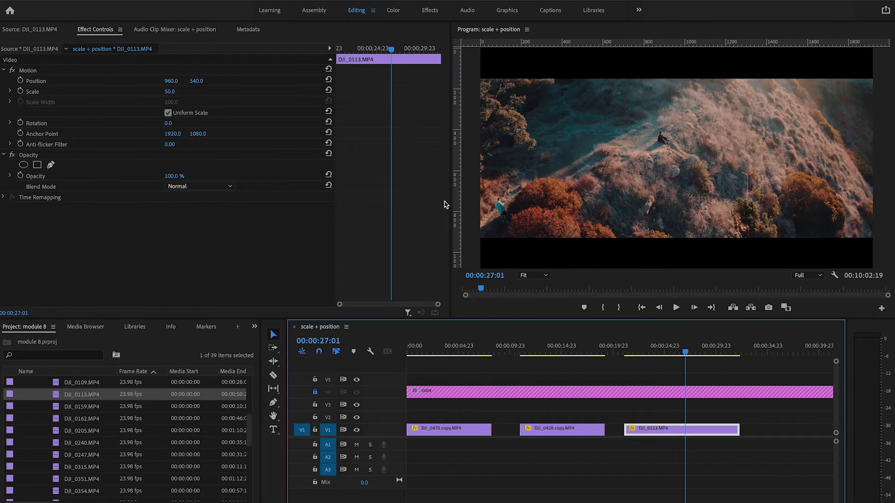
Keyframe DJI_0113's Scale from 60 at its start to 80 near its end, then preview.
left_click_drag(170, 91, 184, 91)
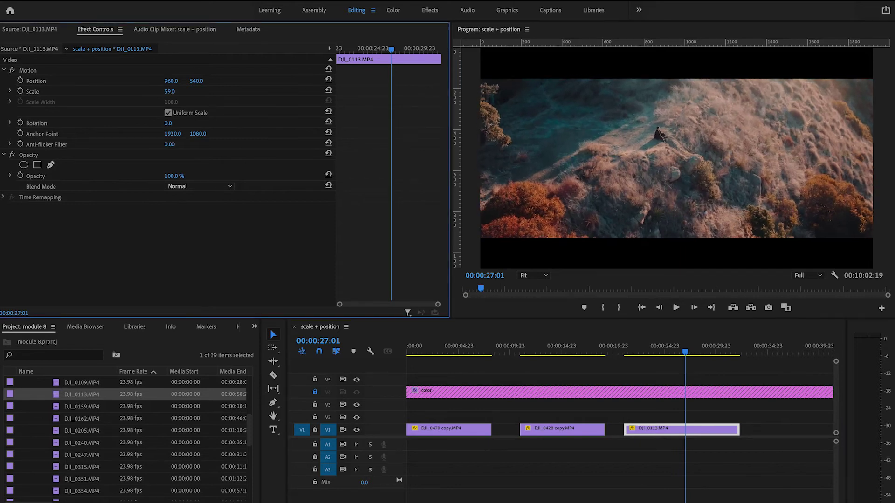
key("Home")
left_click_drag(376, 50, 435, 55)
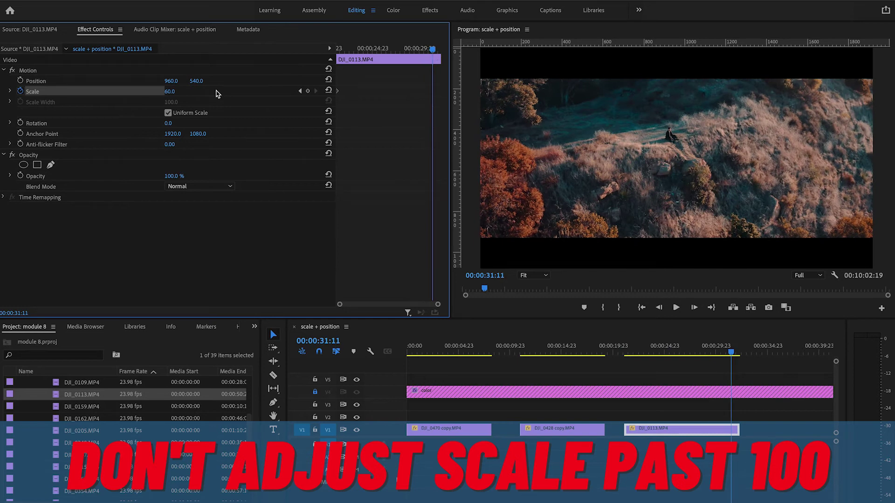
type("80")
key("Return")
left_click_drag(419, 51, 338, 50)
key("space")
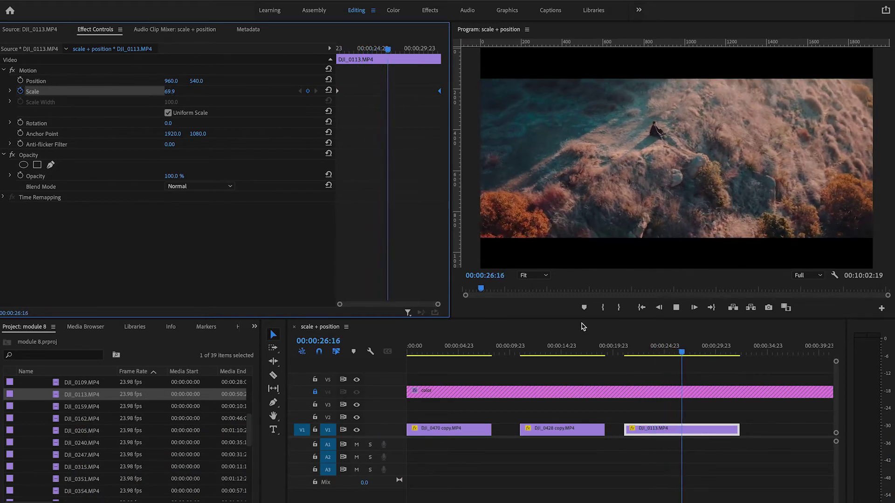
key("Up")
key("Up")
key("Up")
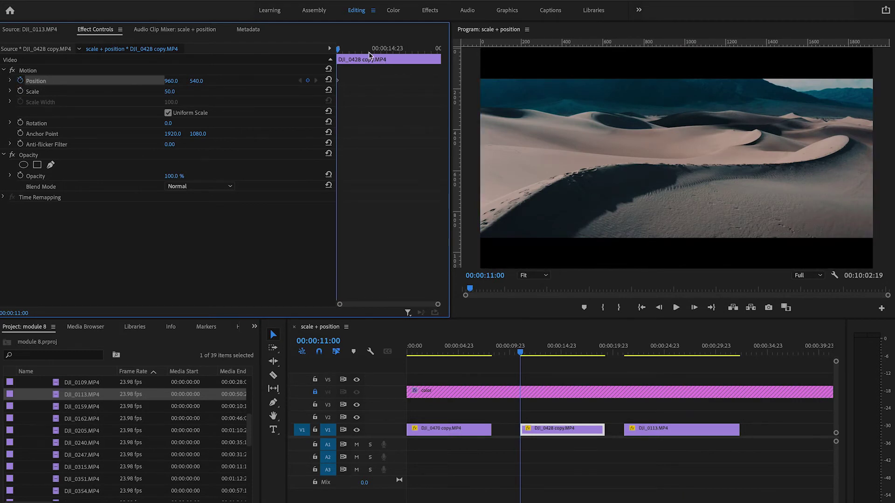
Preview the DJI_0428 copy clip and set its starting Position Y to 674.0.
key("space")
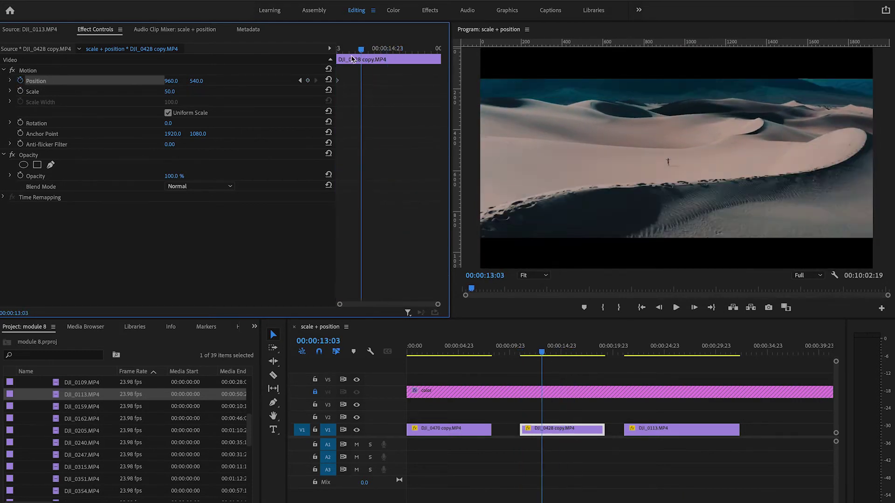
key("space")
left_click_drag(210, 83, 273, 83)
left_click(422, 49)
Keyframe Position Y 465.0 near the end, move that keyframe to the clip end, and replay.
left_click_drag(427, 48, 437, 50)
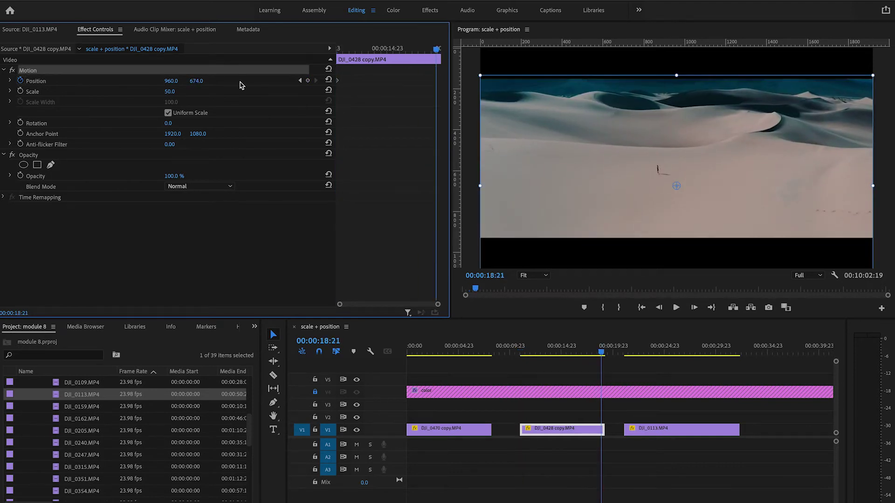
left_click_drag(196, 81, 100, 81)
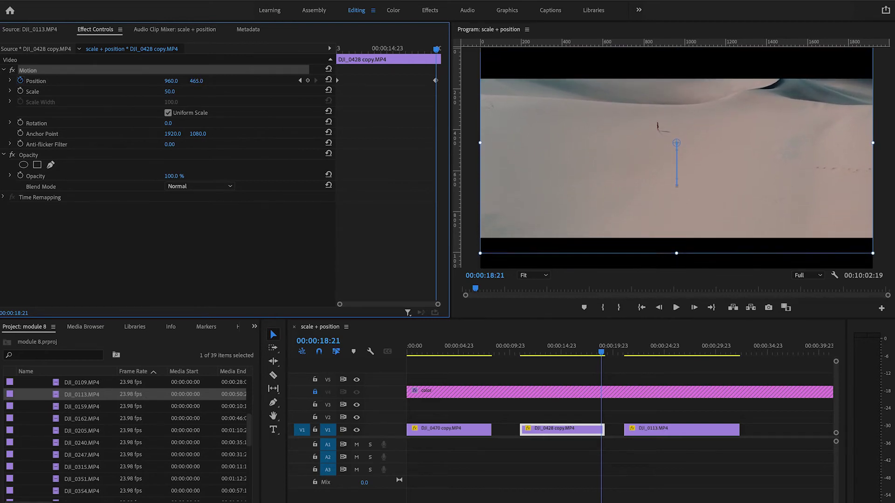
left_click_drag(437, 84, 453, 85)
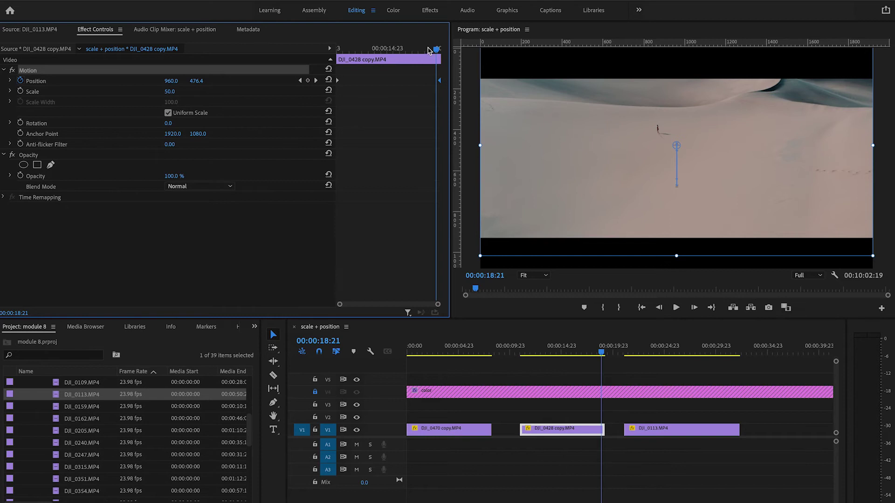
key("Up")
key("space")
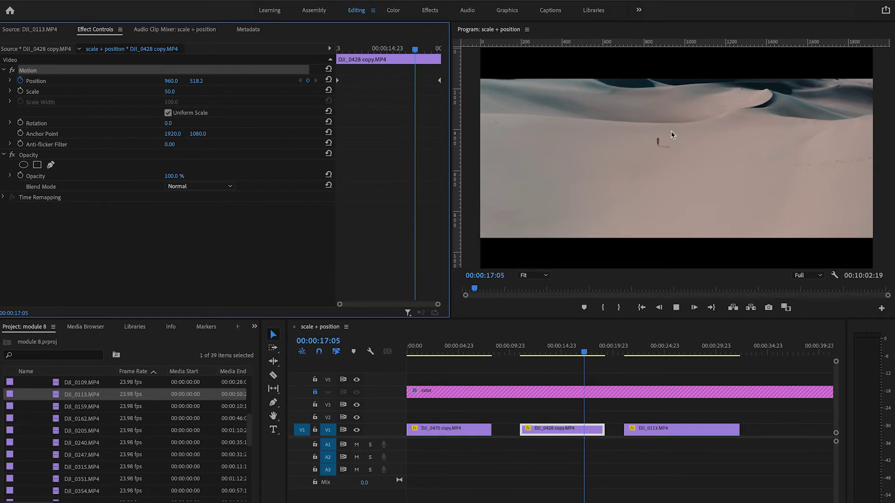
Keyframe DJI_0113's Position and Scale at its start, then raise Position Y and Scale at its end.
key("Down")
left_click(20, 80)
left_click(20, 91)
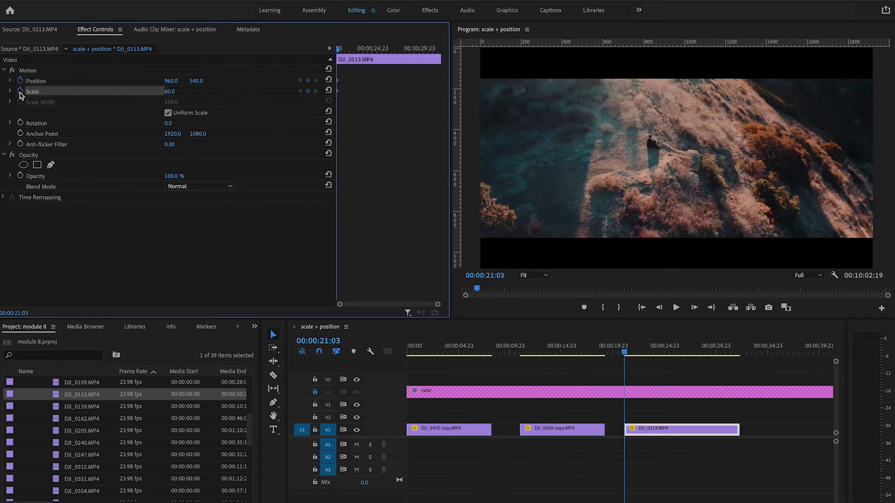
left_click_drag(364, 49, 421, 49)
left_click_drag(196, 81, 240, 81)
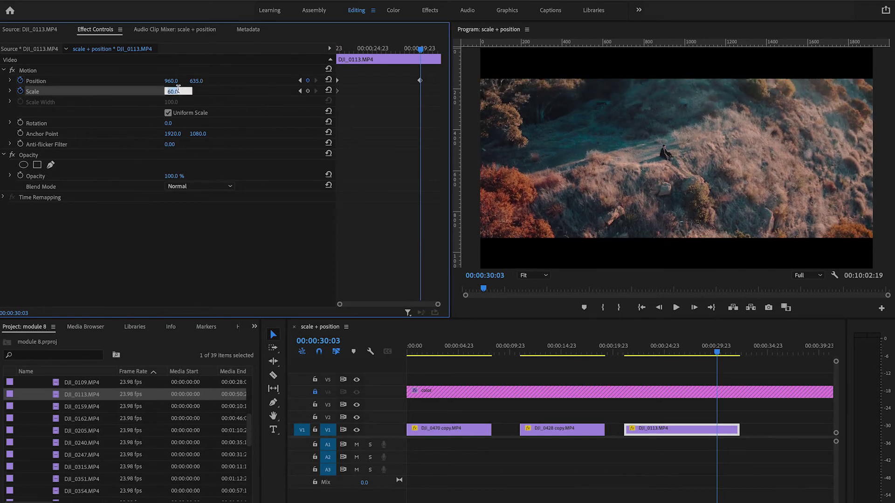
key("Return")
Play back the DJI_0113 pan and zoom from the clip start.
key("Up")
key("space")
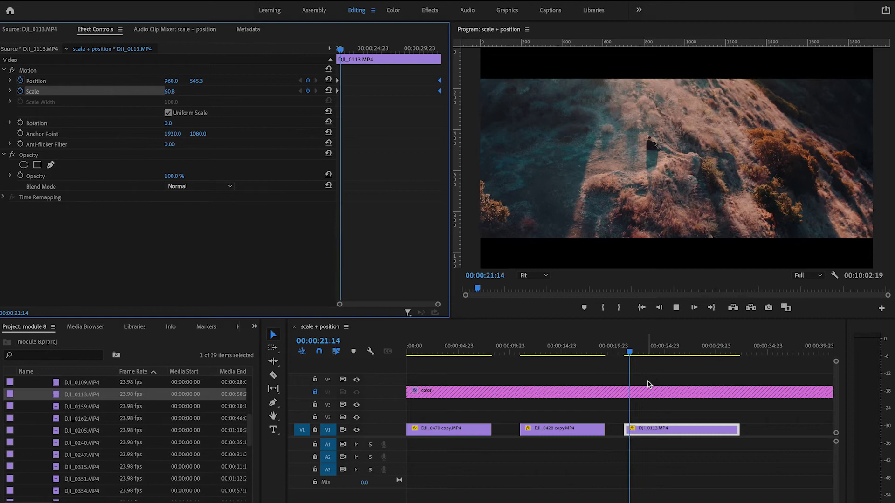
scroll(649, 385, "down", 2)
scroll(649, 384, "down", 1)
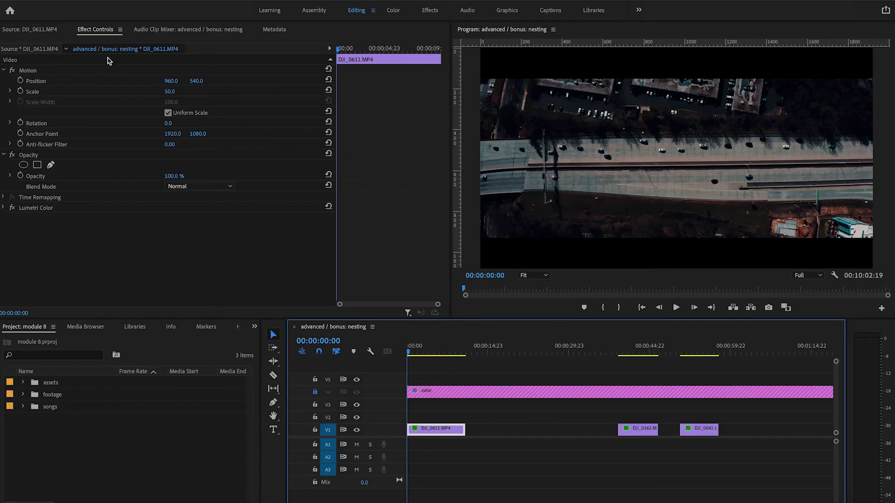
Keyframe DJI_0611 to zoom to scale 80, extend the clip slightly, and move the end keyframes later.
left_click(21, 81)
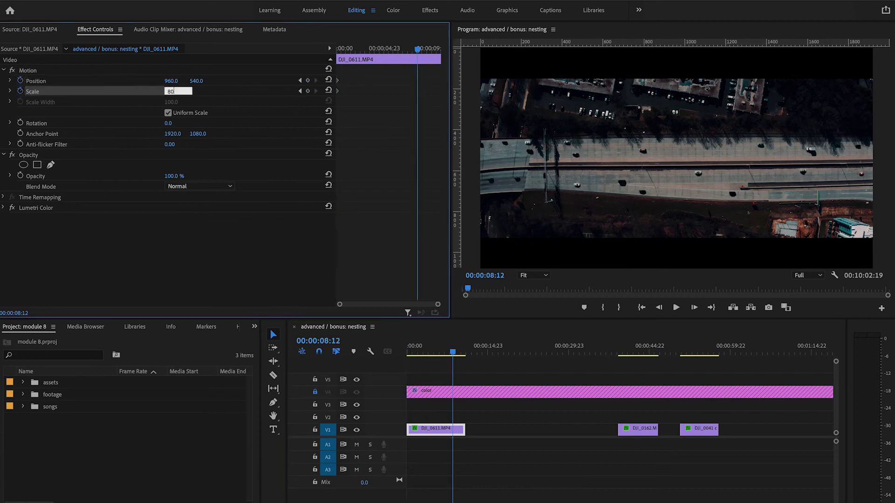
left_click_drag(170, 91, 190, 93)
key("space")
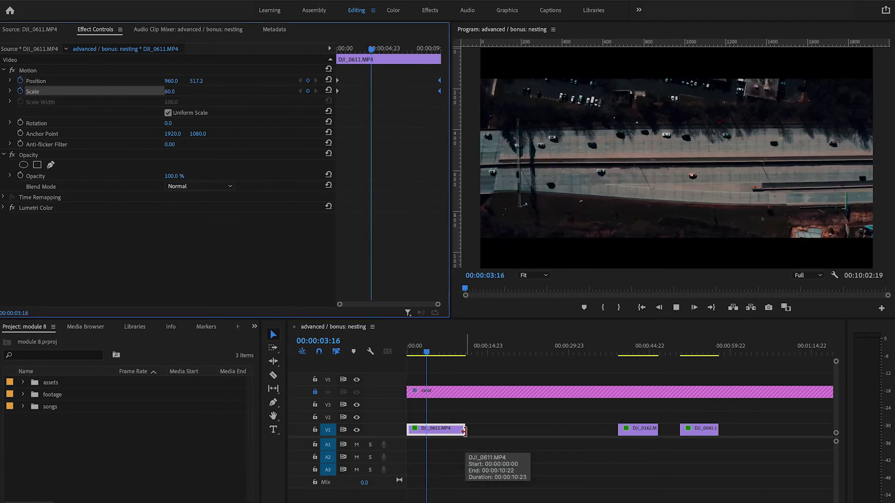
left_click_drag(464, 431, 474, 431)
left_click_drag(425, 94, 443, 95)
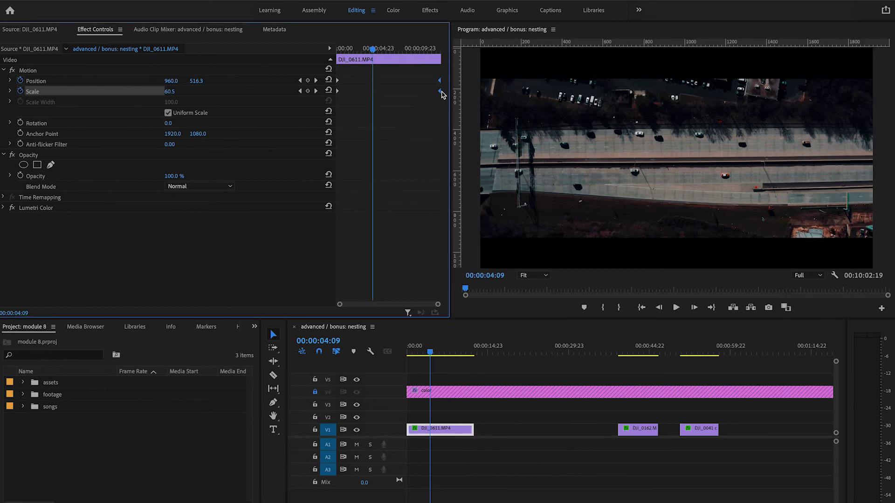
Nest DJI_0611.MP4 as Nested Sequence 02 and return to the sequence start.
right_click(449, 429)
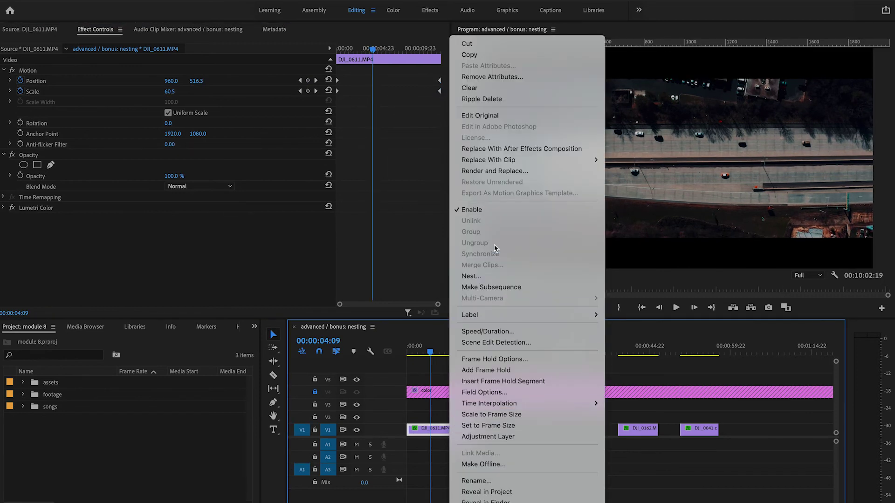
left_click(498, 277)
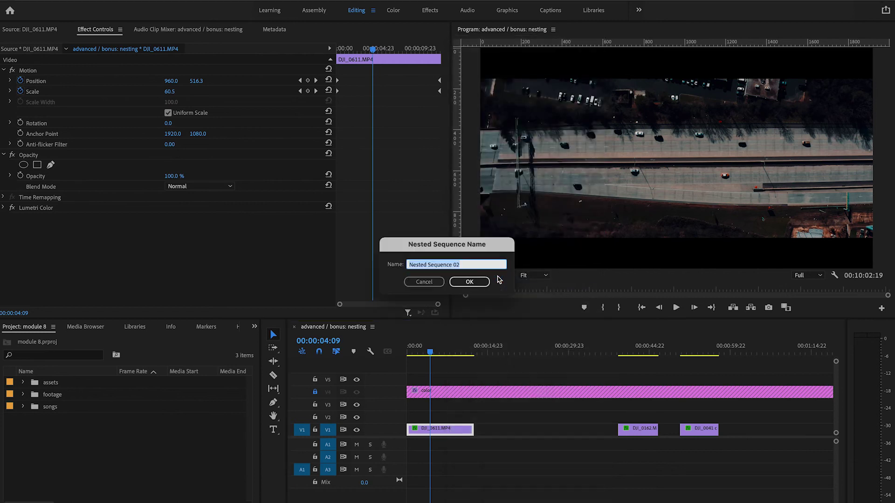
left_click(470, 283)
left_click(450, 429)
key("Home")
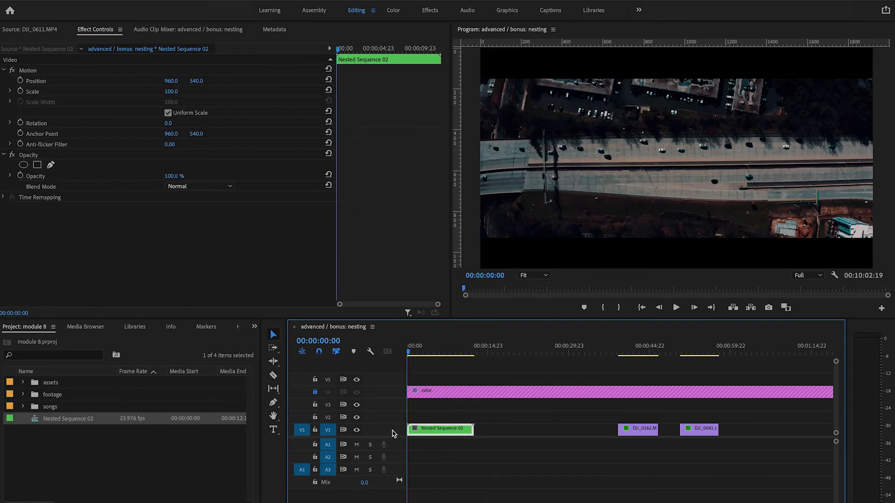
Add a Time Remapping speed keyframe to Nested Sequence 02, speed up its second part, and play it.
double_click(394, 434)
right_click(414, 399)
mouse_move(447, 436)
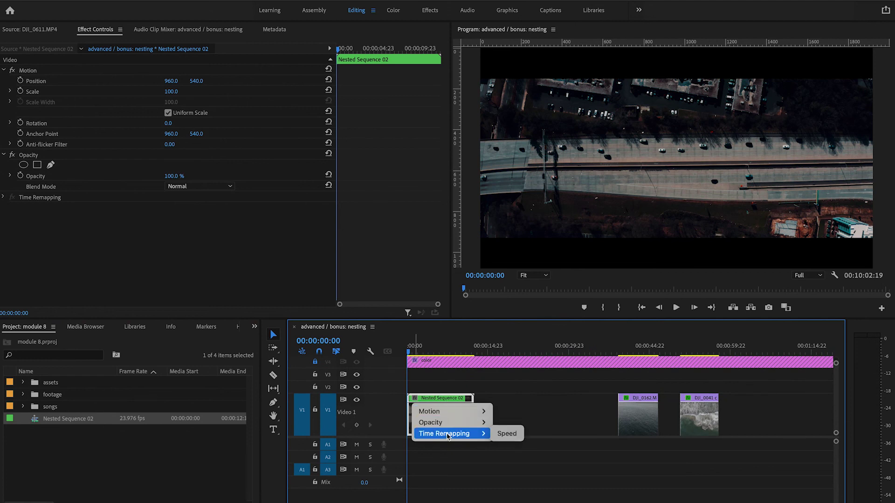
left_click(502, 435)
left_click(463, 416, "ctrl")
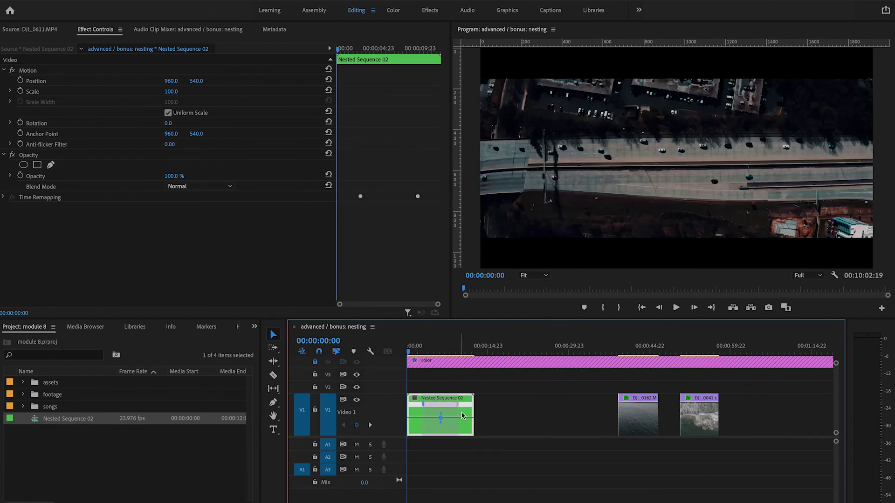
left_click_drag(433, 405, 426, 404)
key("space")
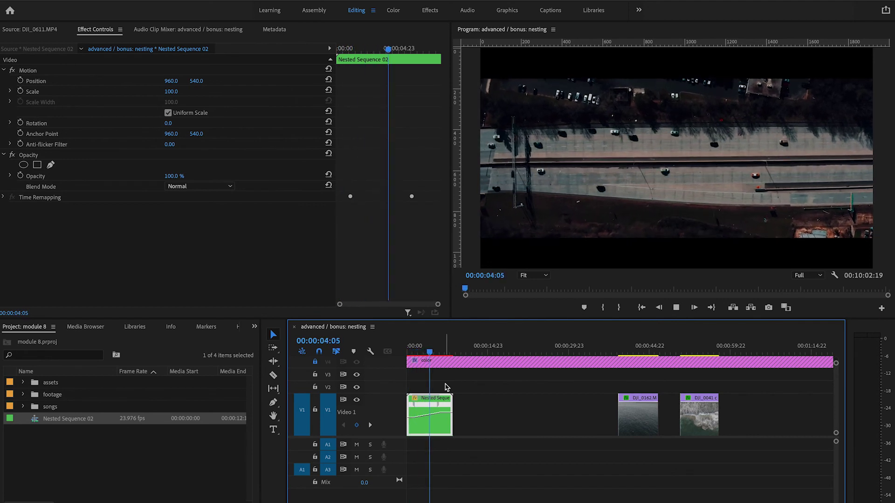
key("Home")
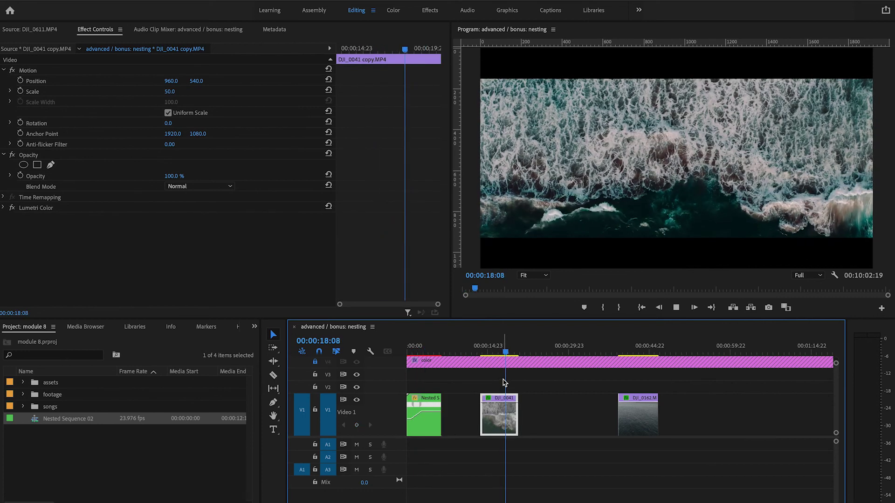
Reverse the DJI_0041 copy clip with Reverse Speed and nest it as Nested Sequence 03.
right_click(502, 402)
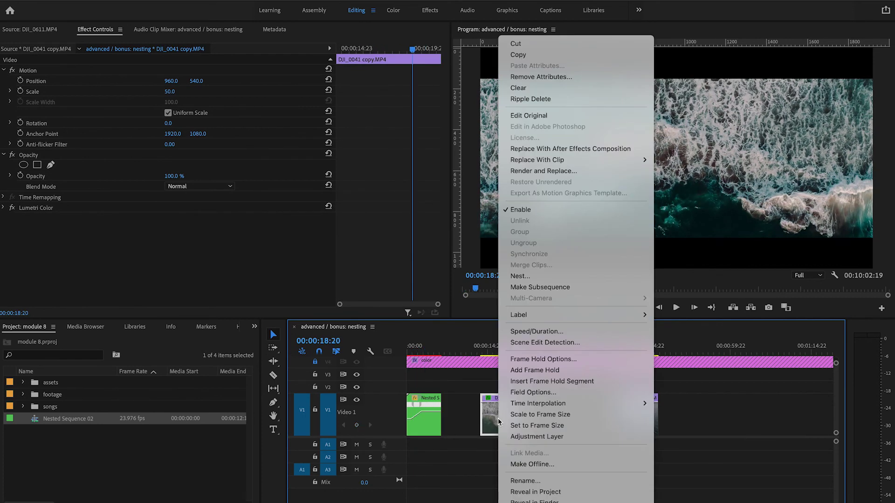
left_click(557, 334)
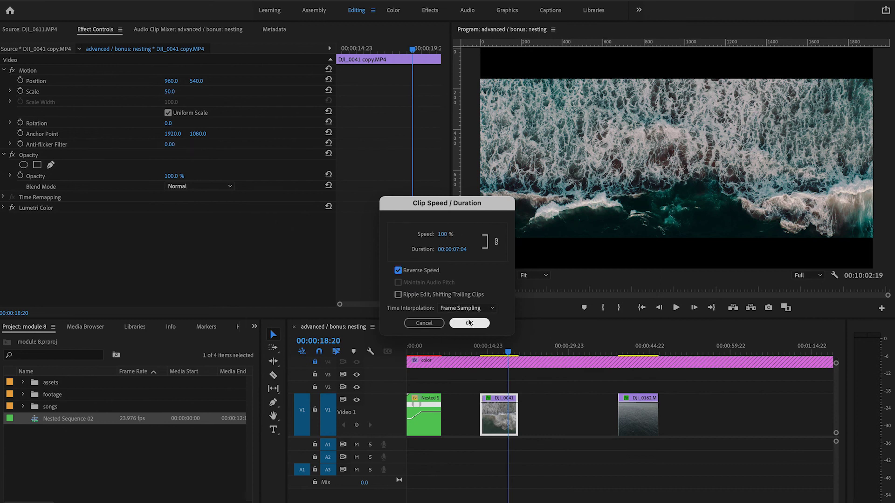
left_click(470, 322)
right_click(500, 411)
left_click(536, 278)
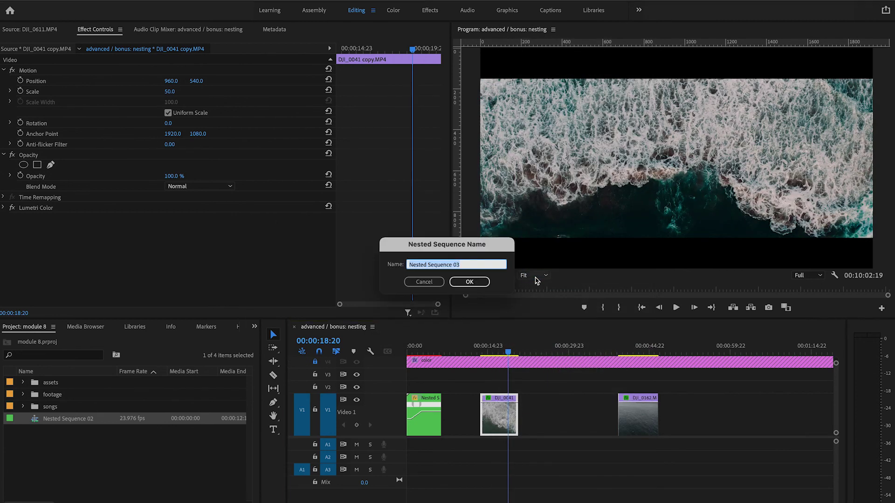
left_click(470, 281)
Ramp up Nested Sequence 03's Time Remapping speed to shorten it.
right_click(488, 399)
left_click(583, 433)
key("=")
key("=")
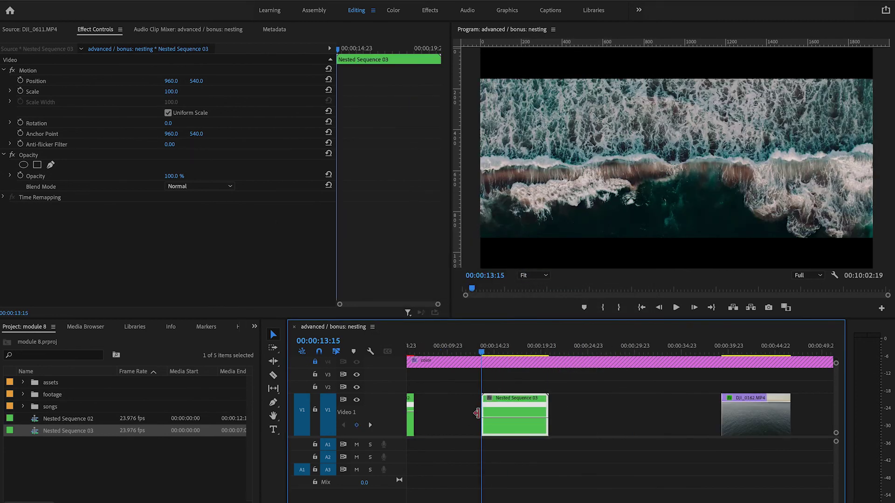
left_click_drag(498, 418, 515, 428)
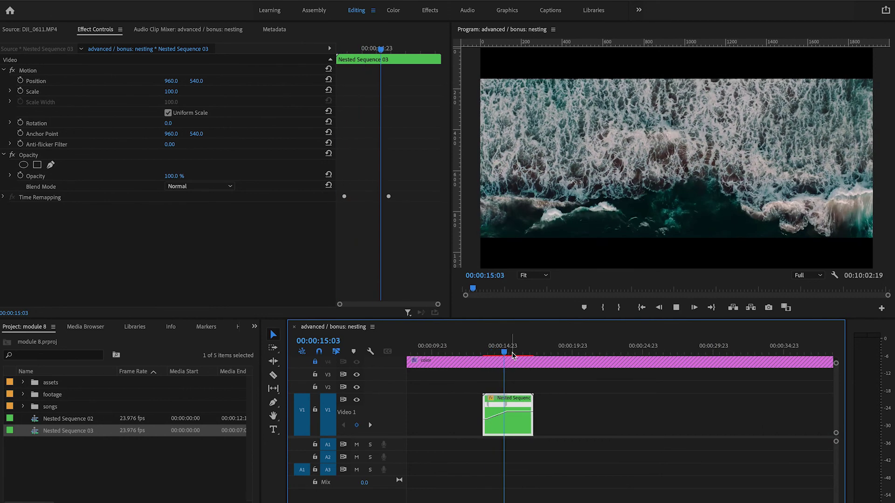
left_click_drag(512, 353, 485, 353)
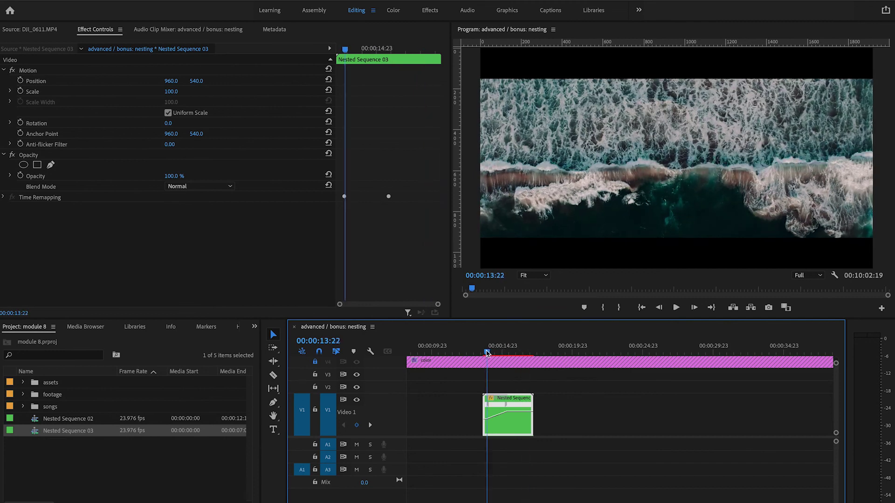